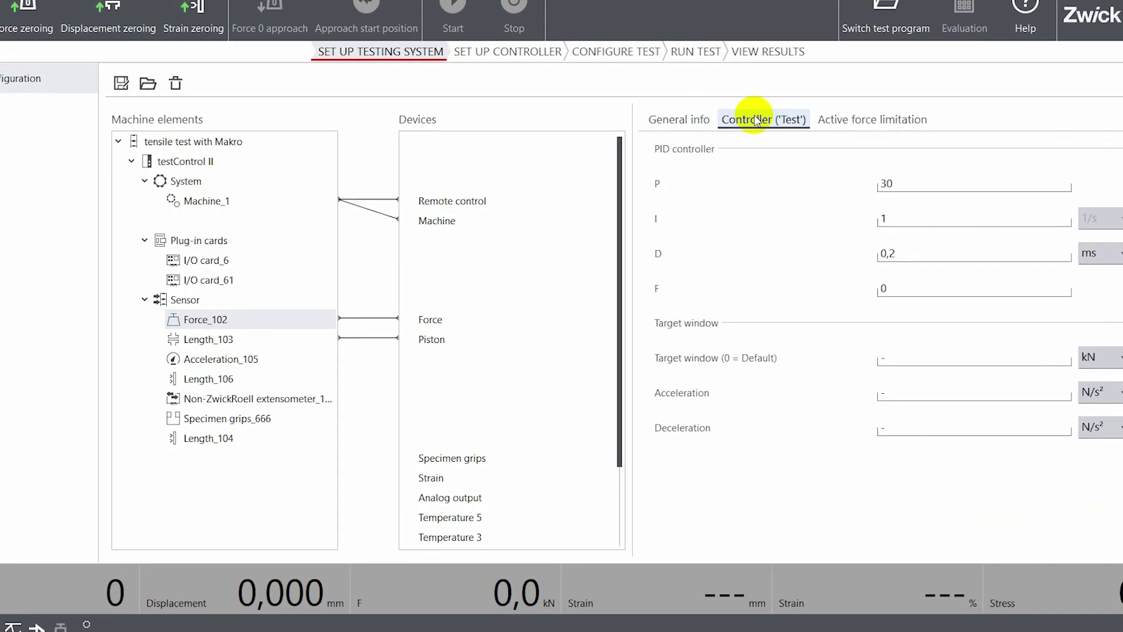
- Link Length_106 to the Strain device and Specimen grips_666 to Specimen grips
drag(211, 378, 438, 477)
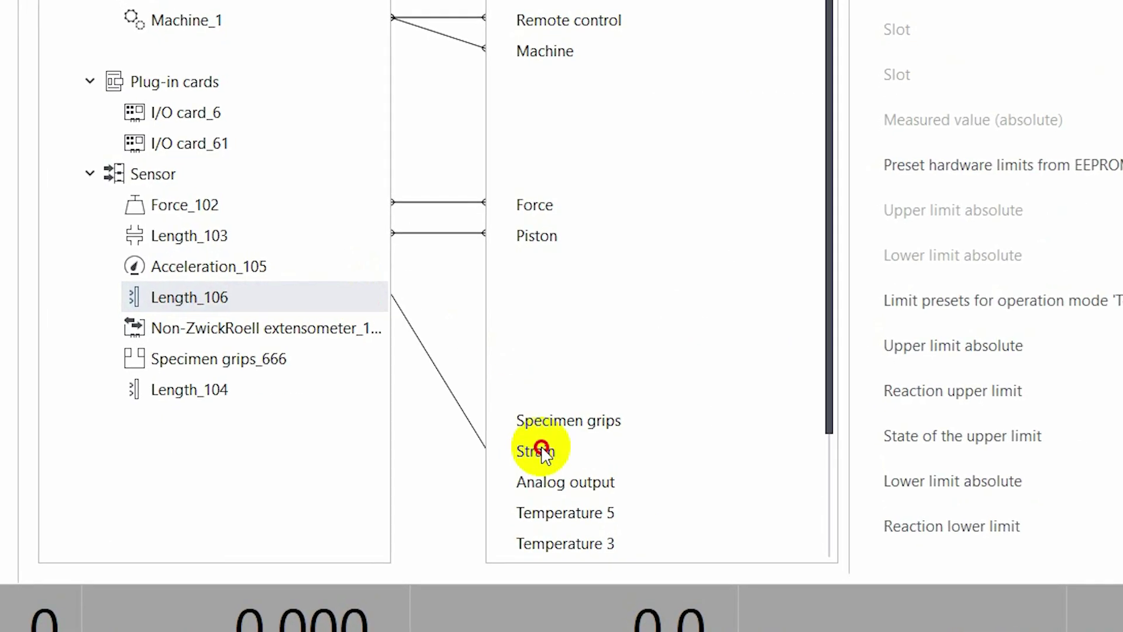
click(542, 452)
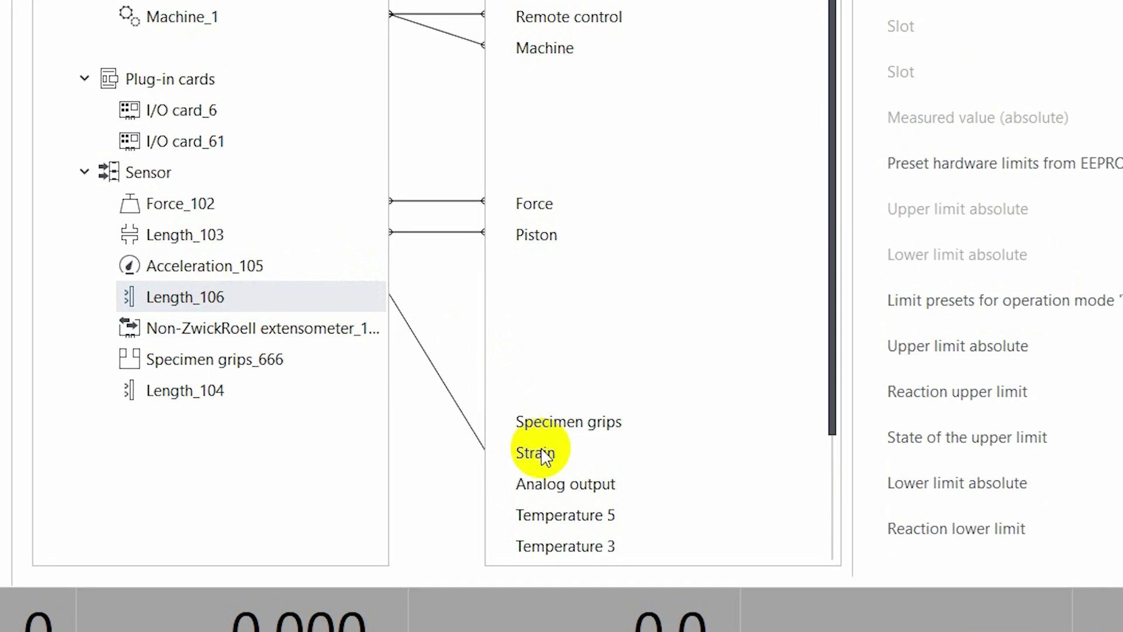
mouse_move(219, 358)
mouse_down()
mouse_move(520, 506)
mouse_move(522, 527)
mouse_up()
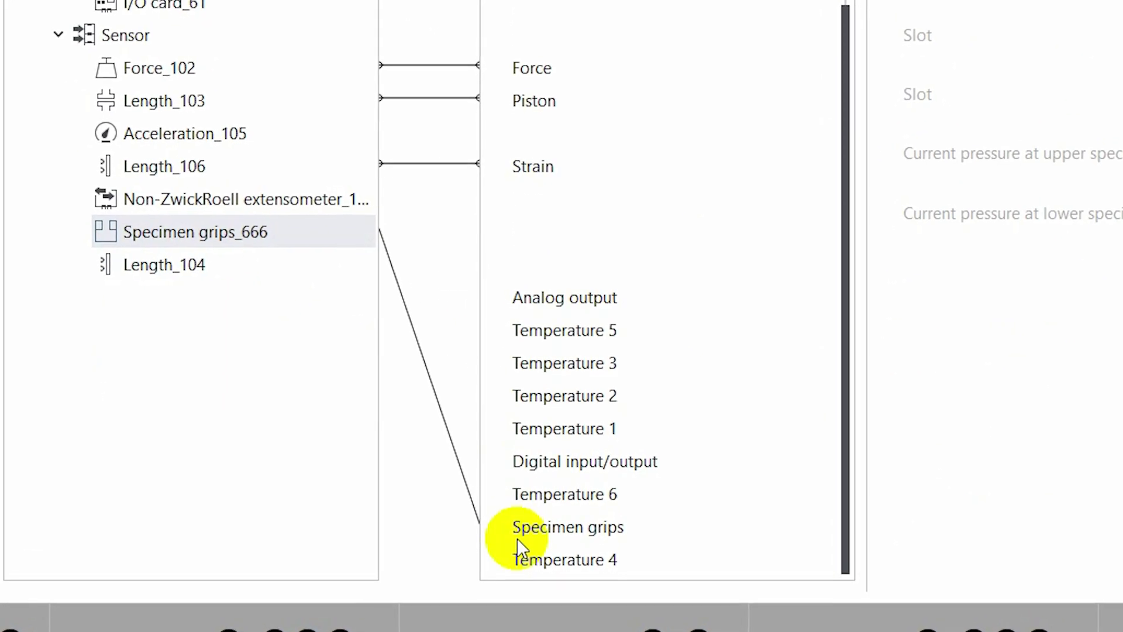
- Save the setup under the new name 'LCF acc ASTM E606 - roomtemperature'
click(139, 92)
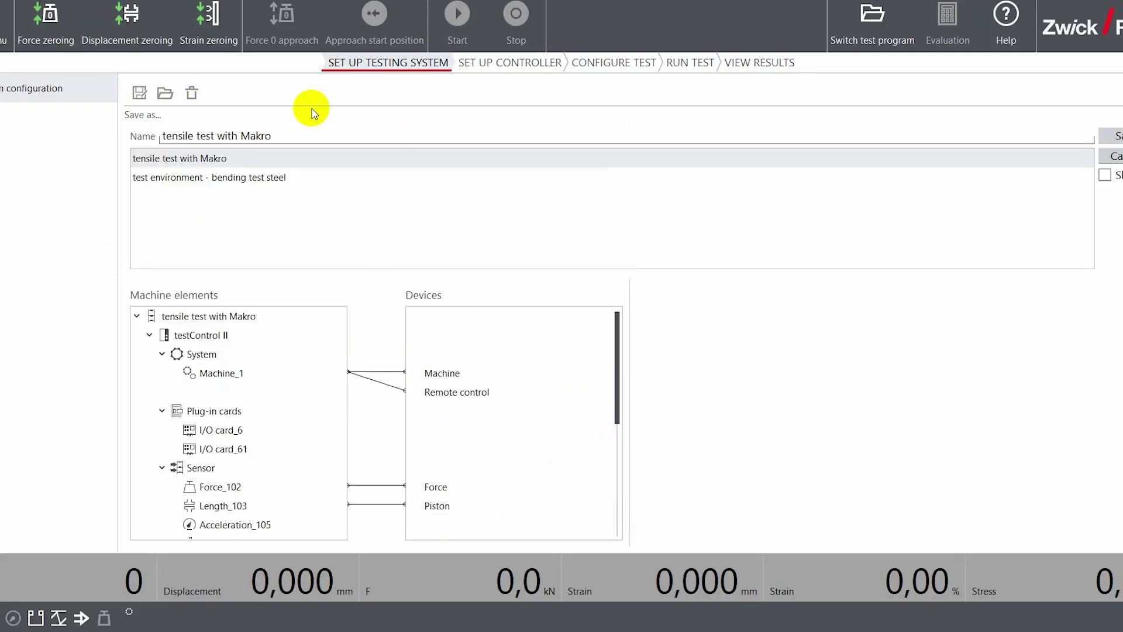
triple_click(255, 135)
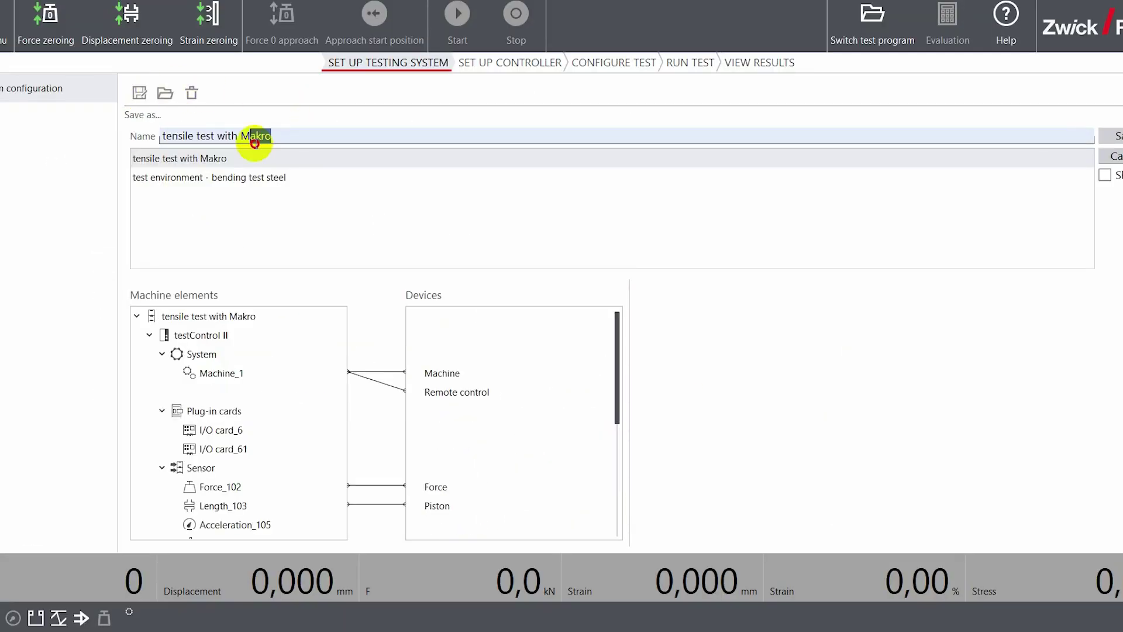
text(LCF acc ASTM E)
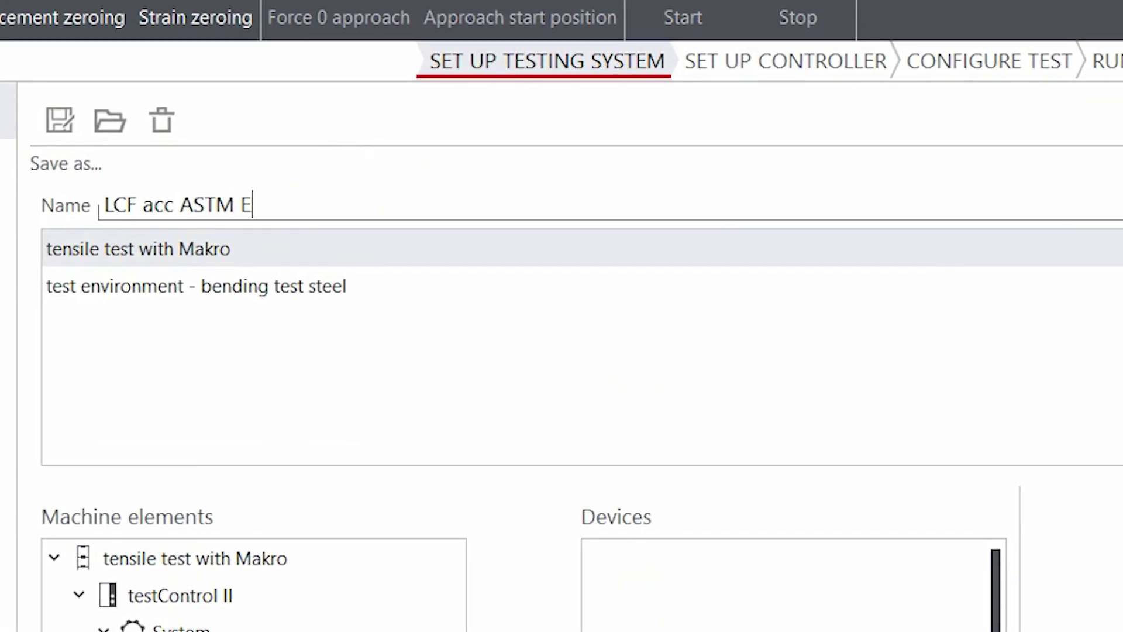
click(979, 187)
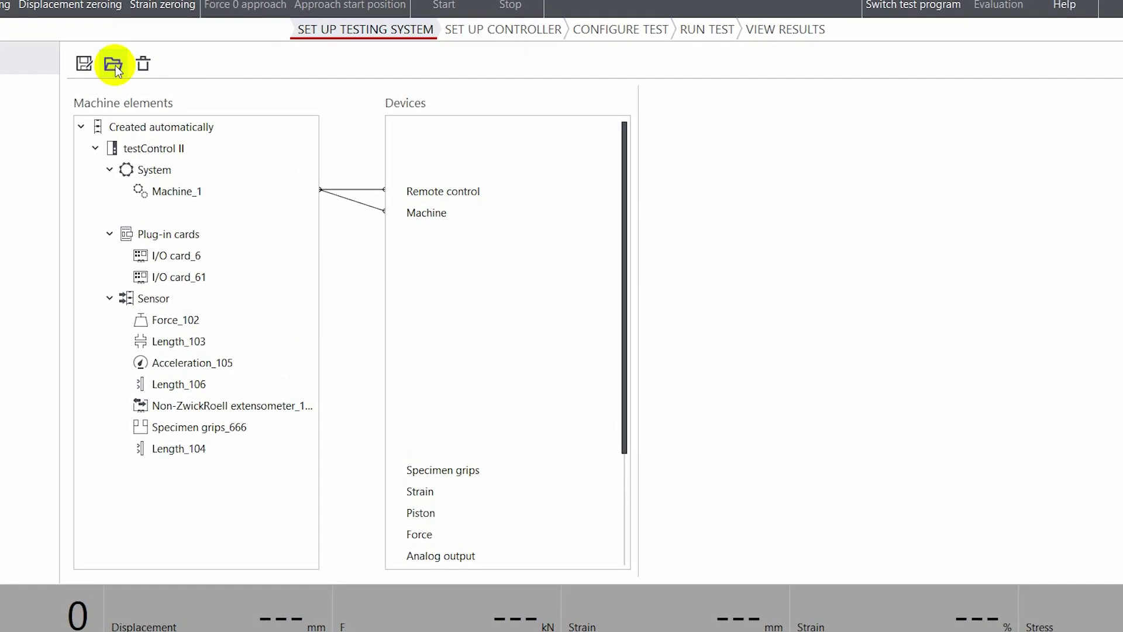
- Load the saved 'LCF acc ASTM E606 - roomtemperature' configuration from the configurations list
click(112, 65)
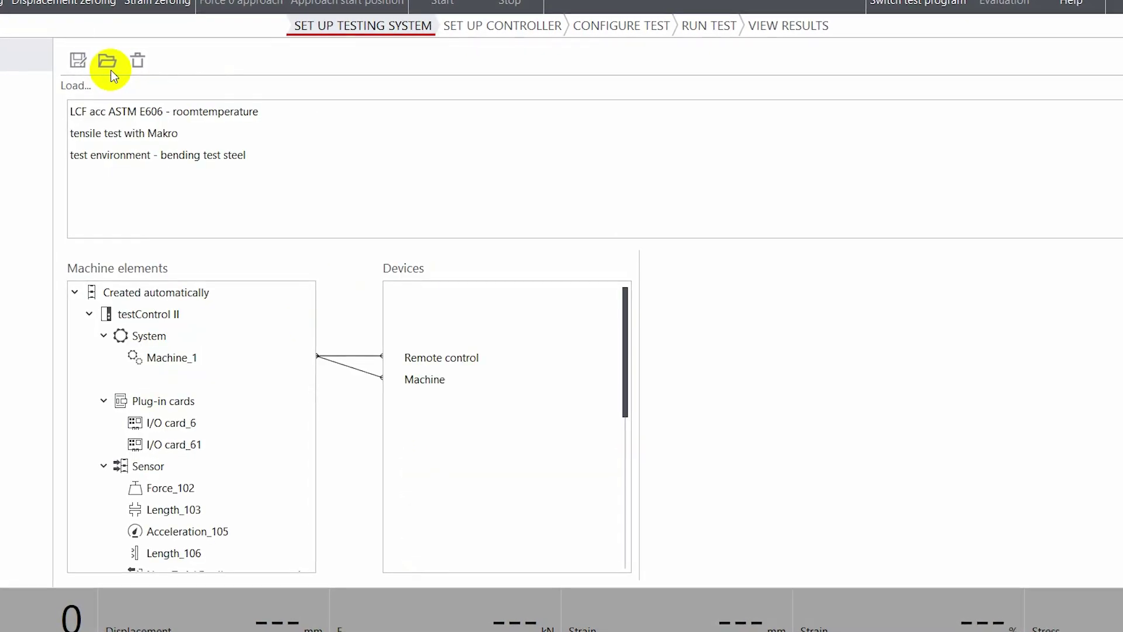
click(163, 112)
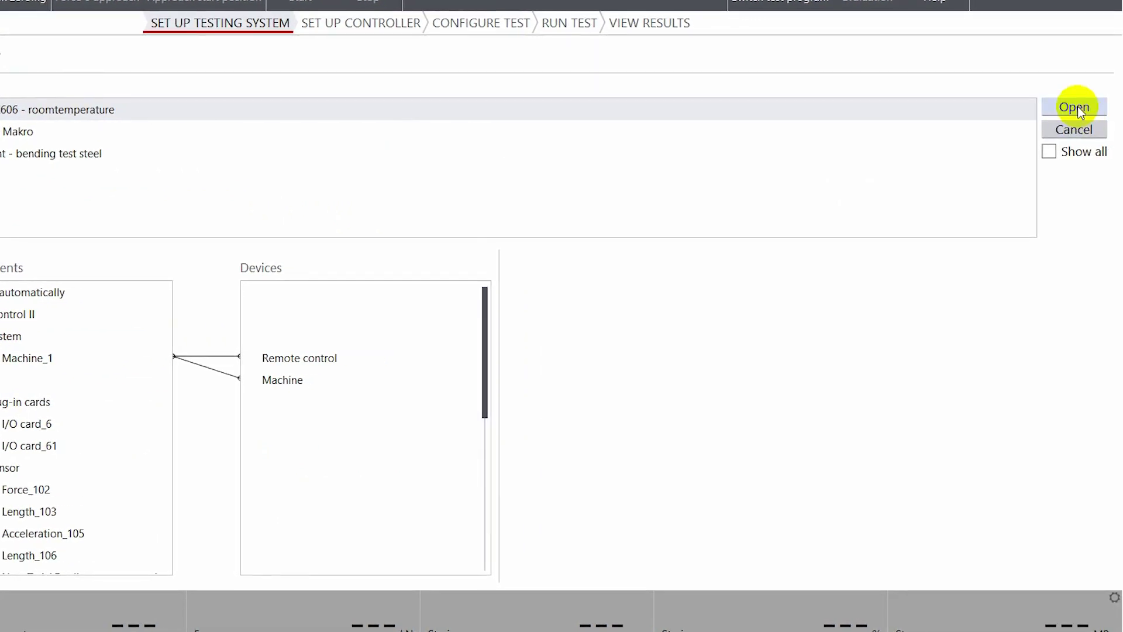
click(1077, 105)
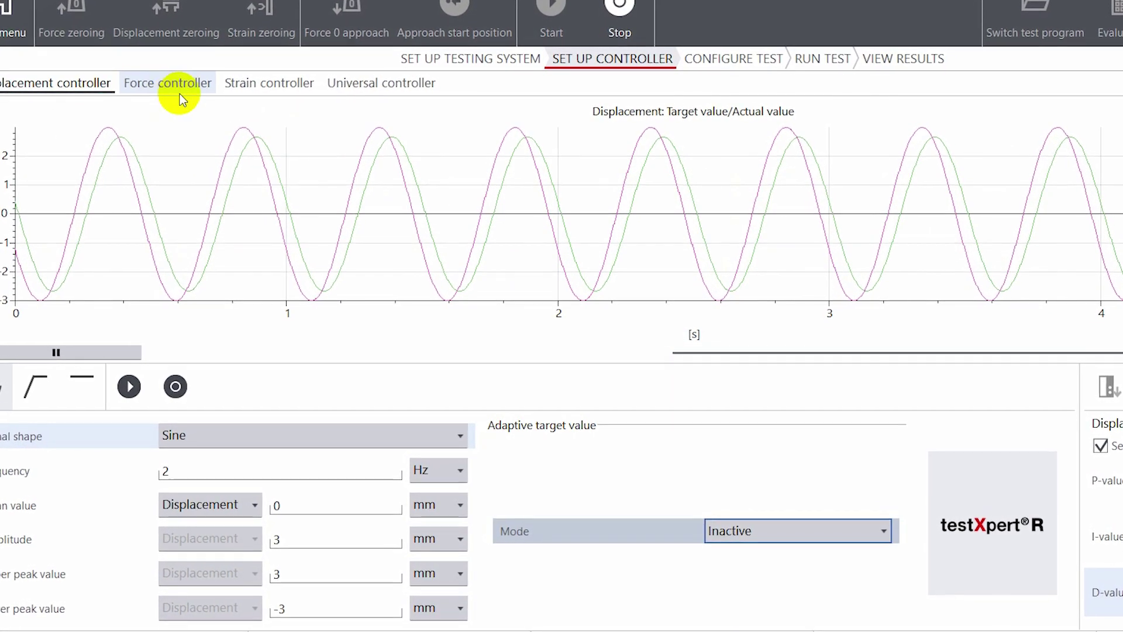
- Review the force, strain and universal controller tabs, then raise the P-value from 50 to 70
click(169, 84)
click(255, 84)
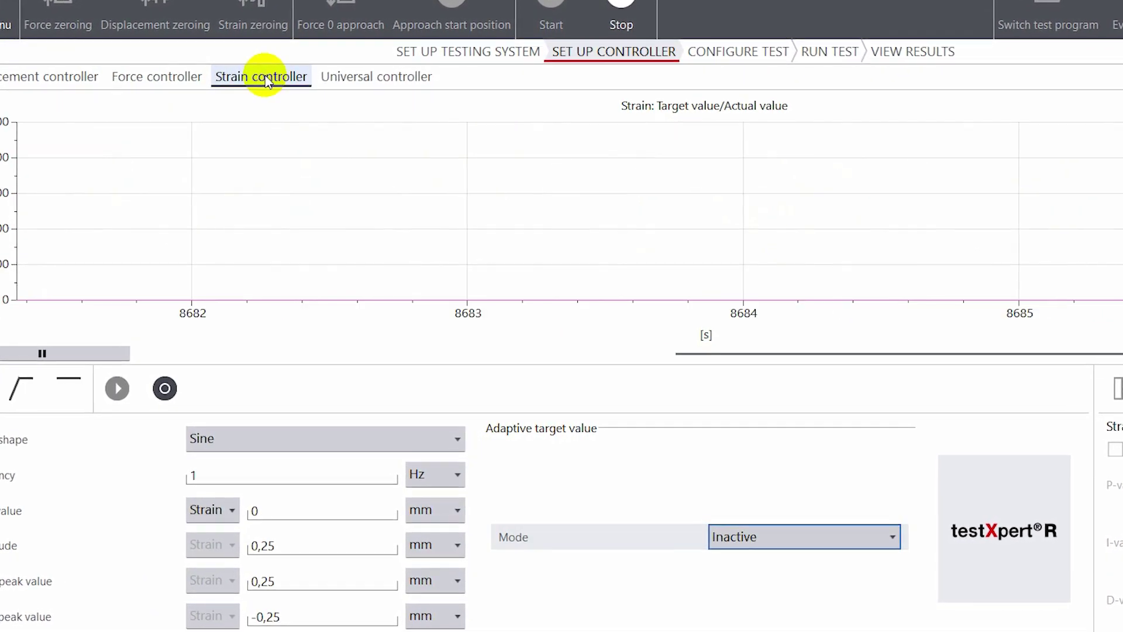
click(372, 77)
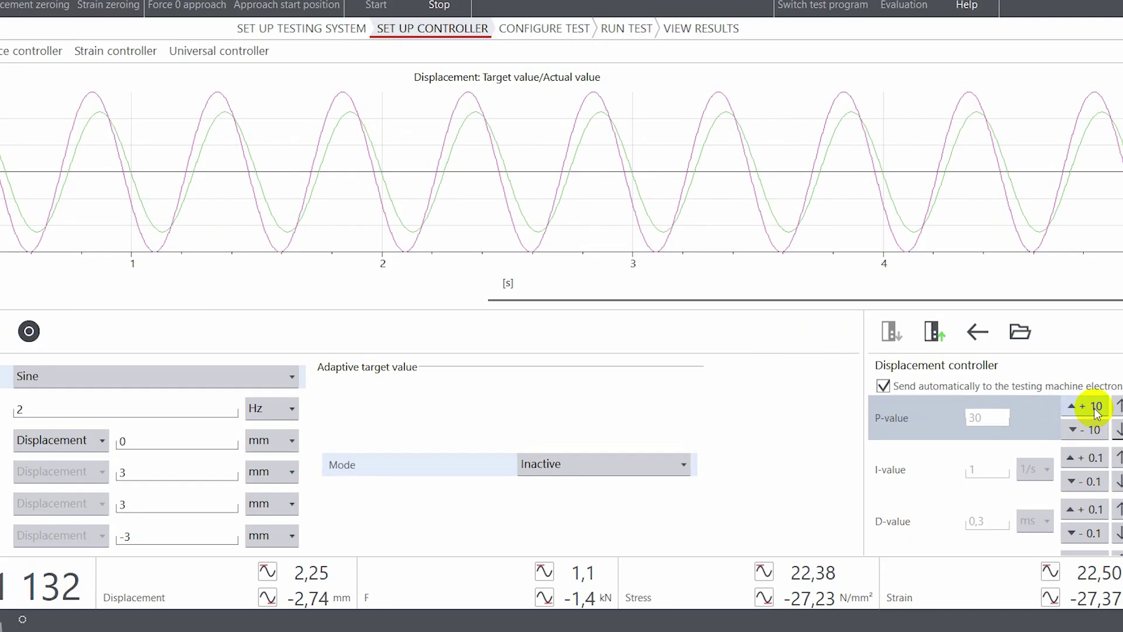
click(1097, 406)
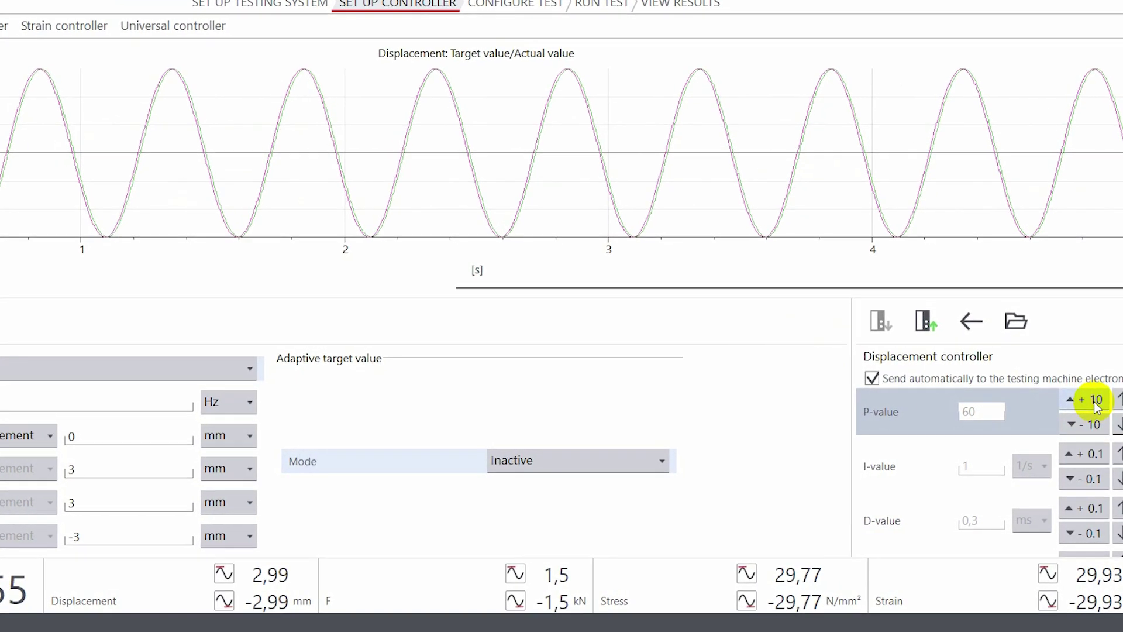
click(1096, 402)
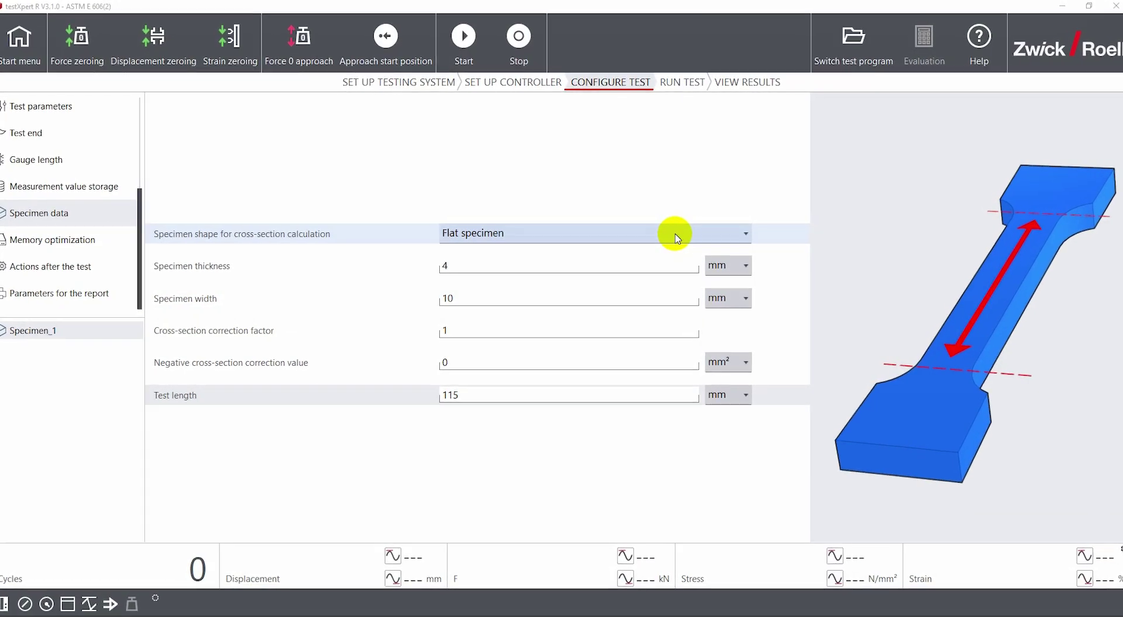
- Keep Flat specimen as the cross-section shape and check the specimen width
click(674, 234)
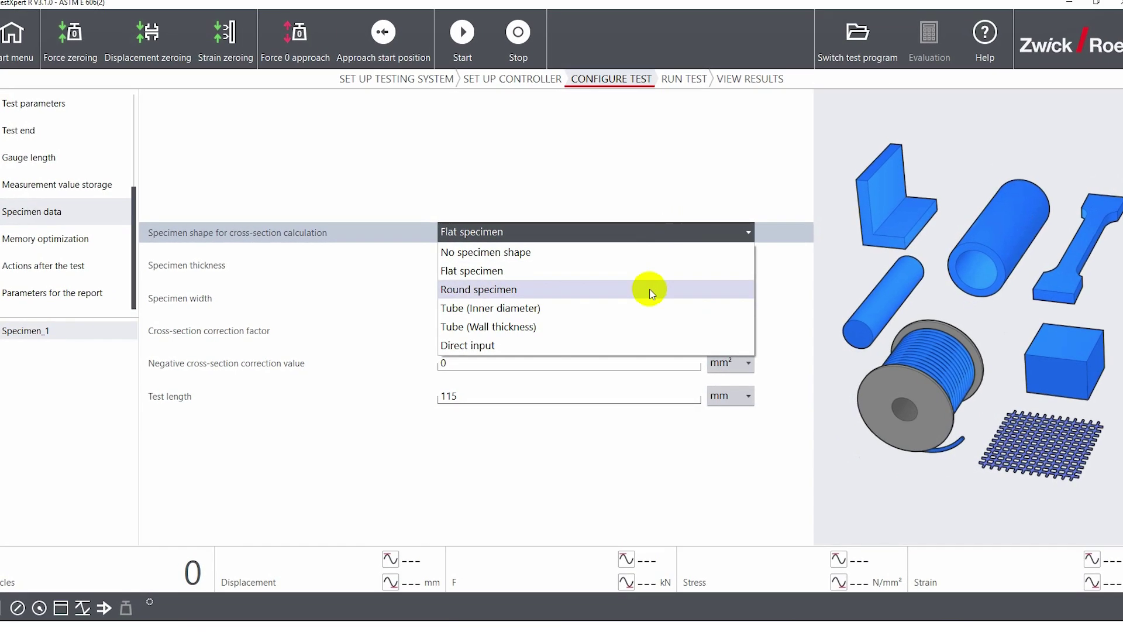
click(615, 270)
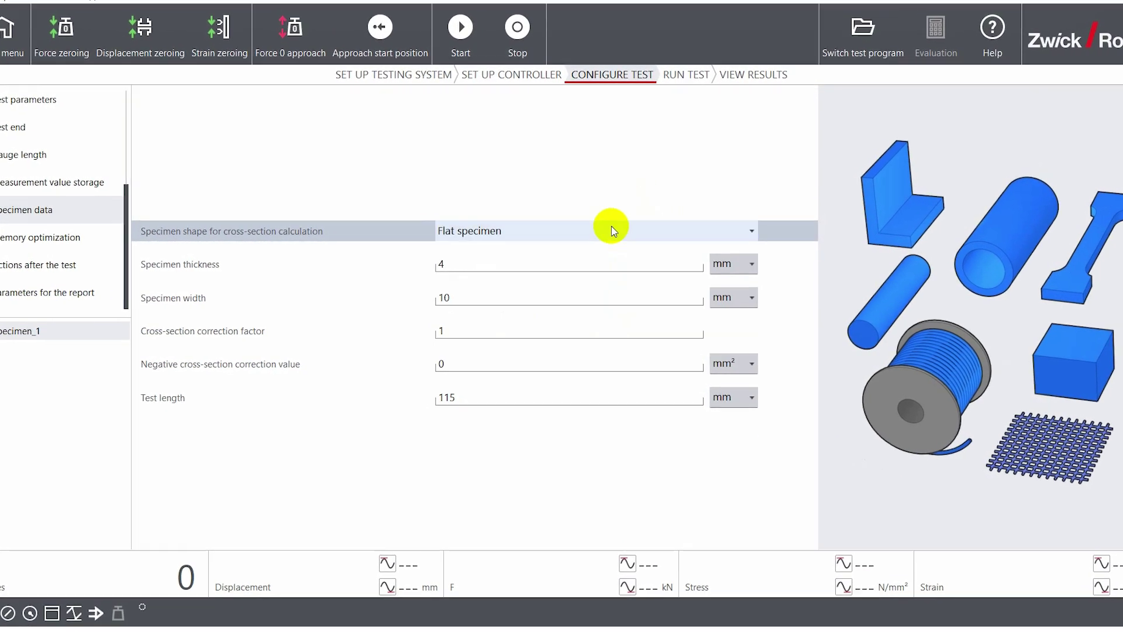
click(565, 299)
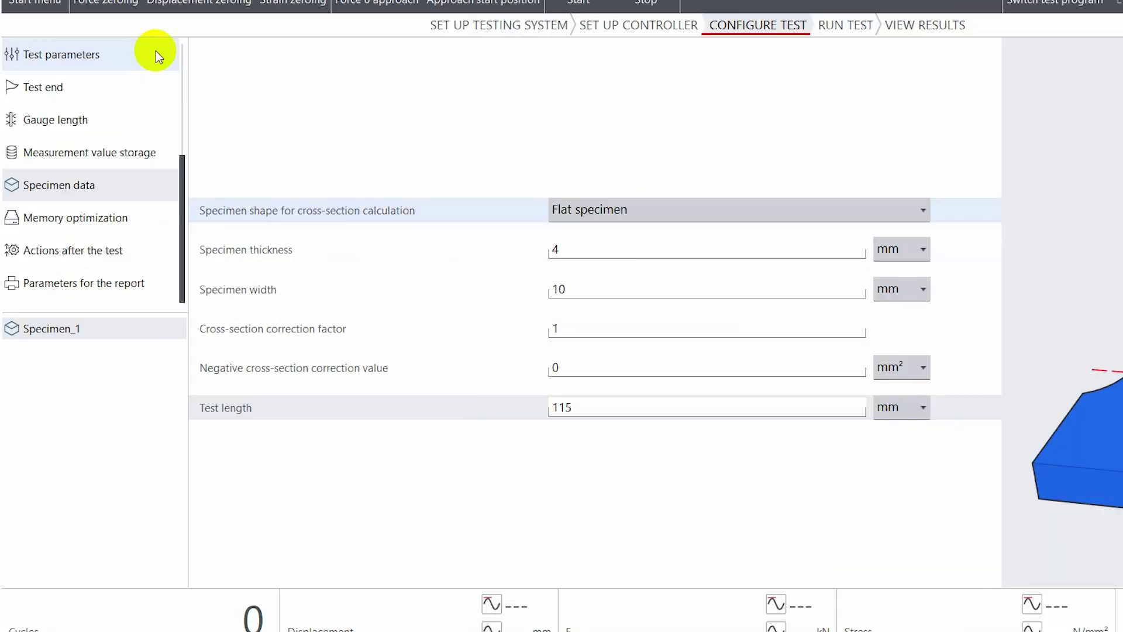
- Set the test parameters' signal shape to Triangle and check the frequency value
click(155, 51)
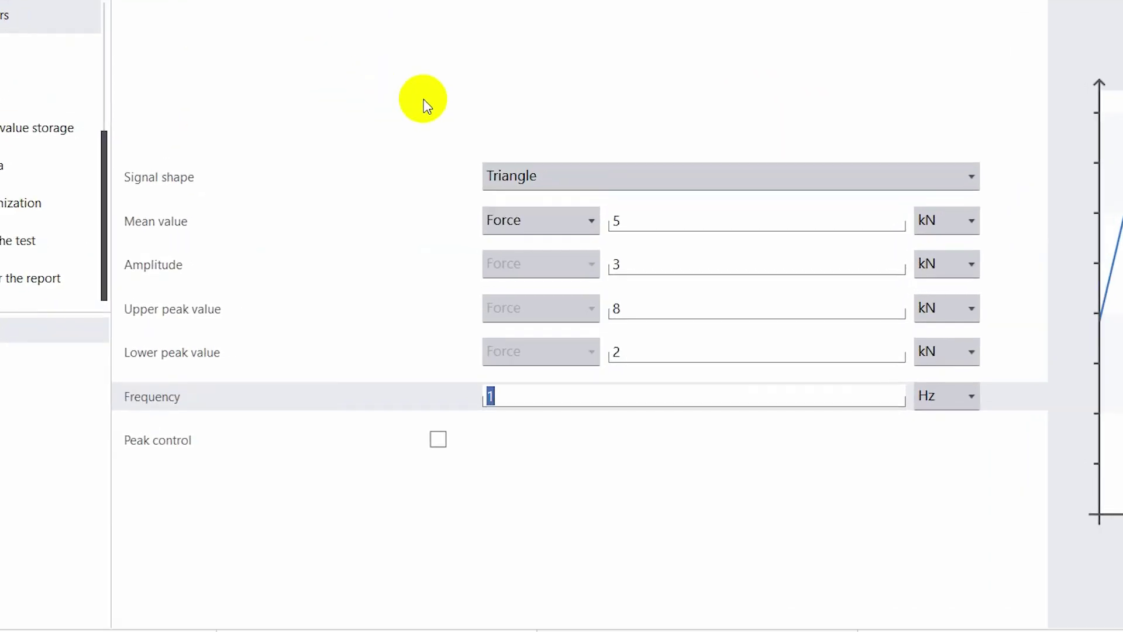
click(531, 176)
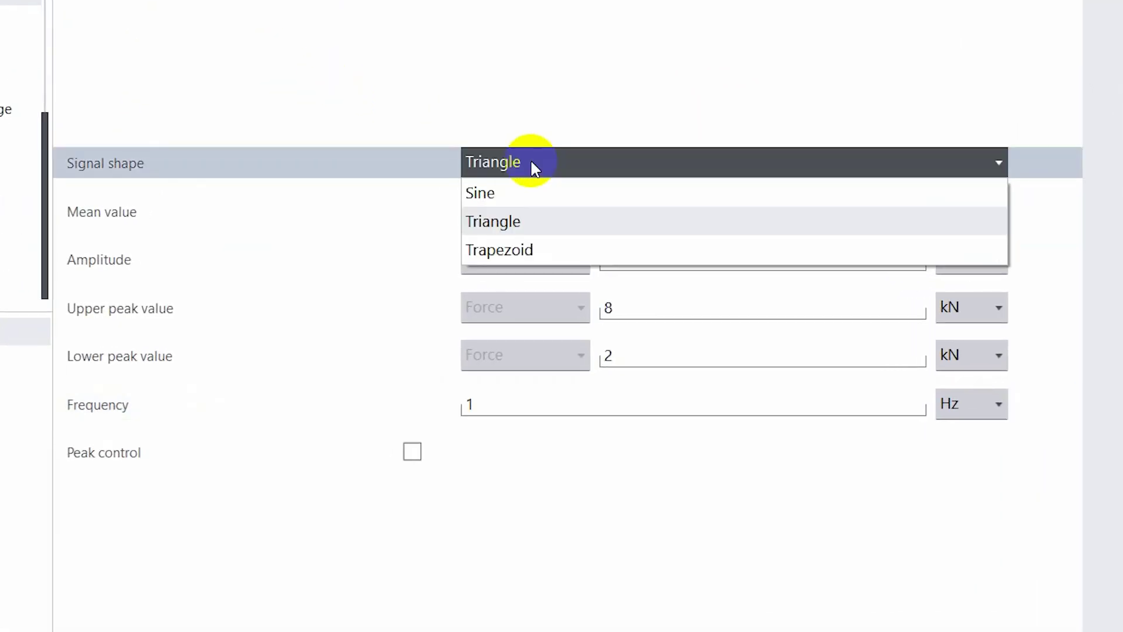
click(471, 226)
click(513, 404)
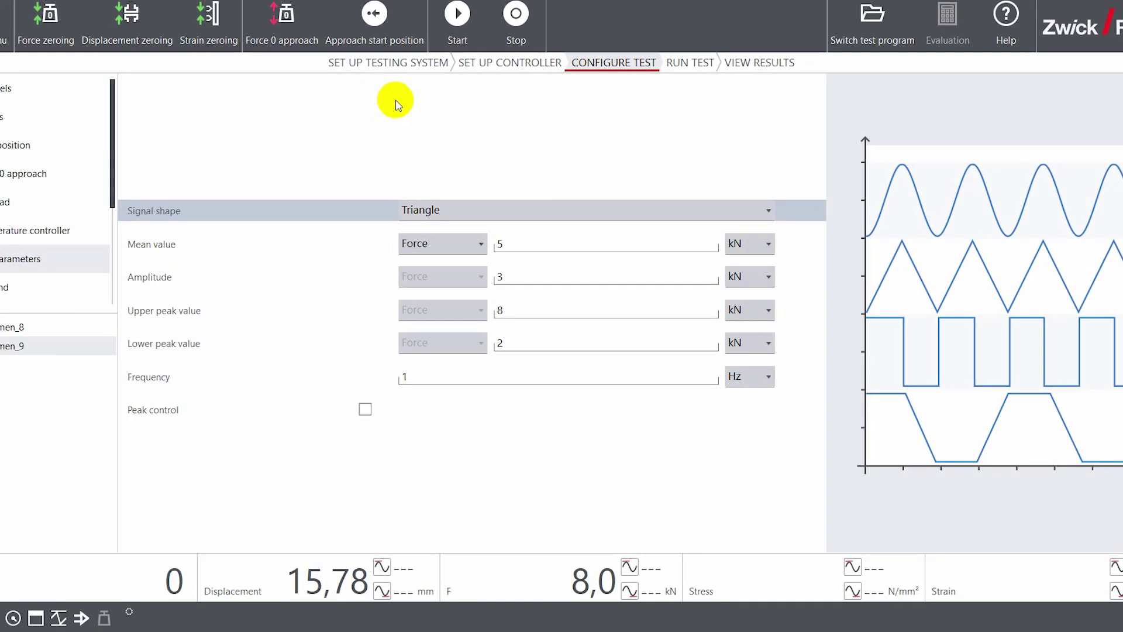
- Run the test and review the recorded cycles, peak value curves and test overview
click(469, 31)
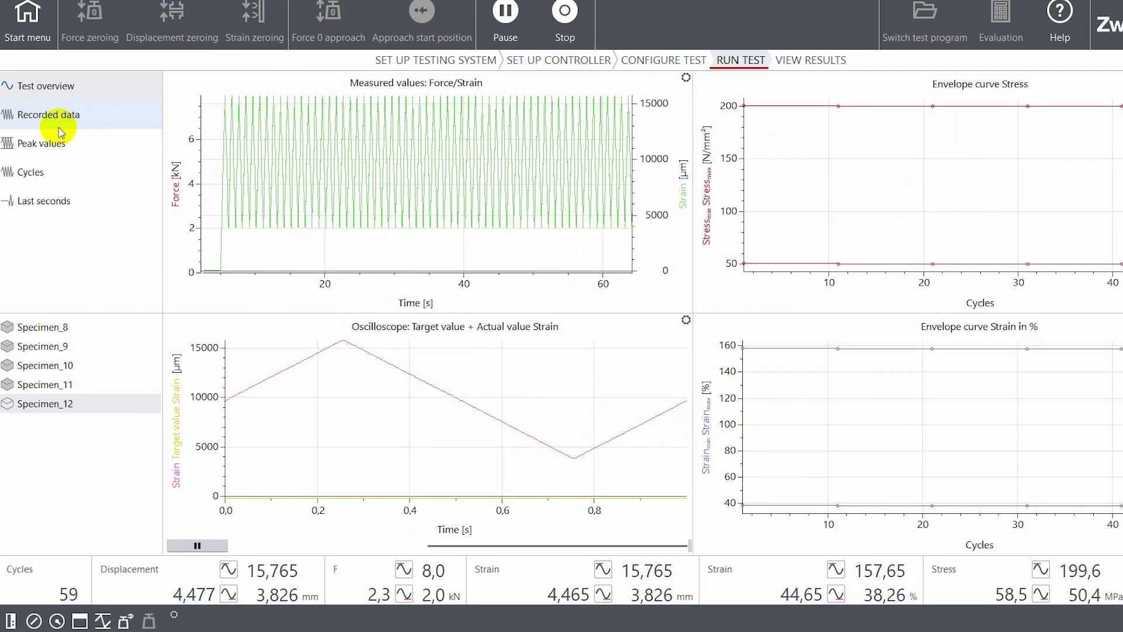
click(49, 114)
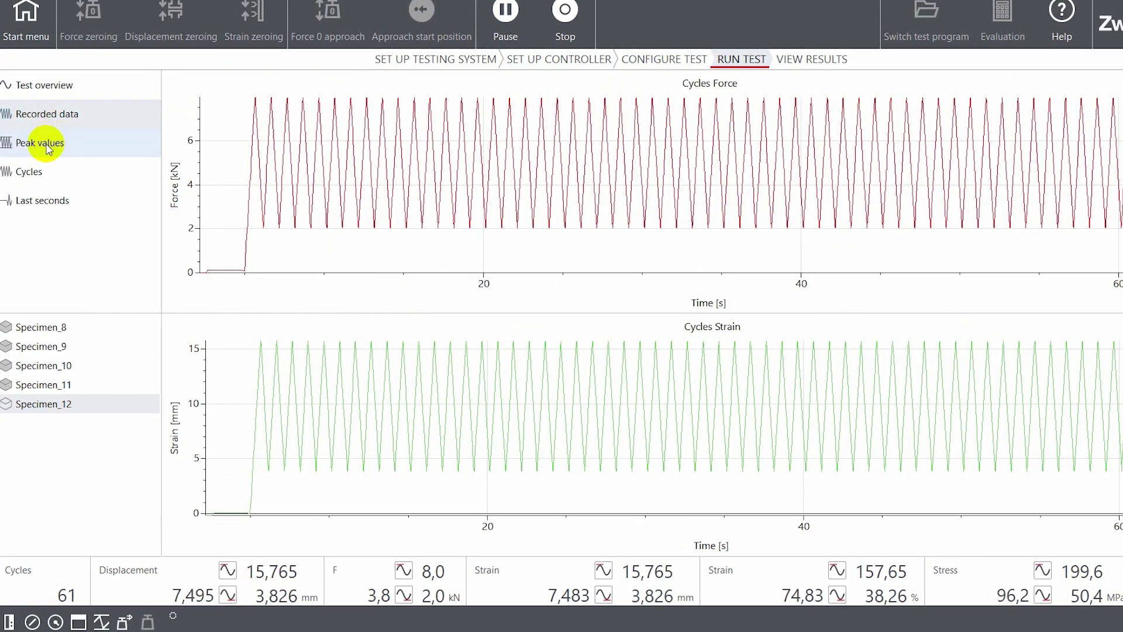
click(39, 142)
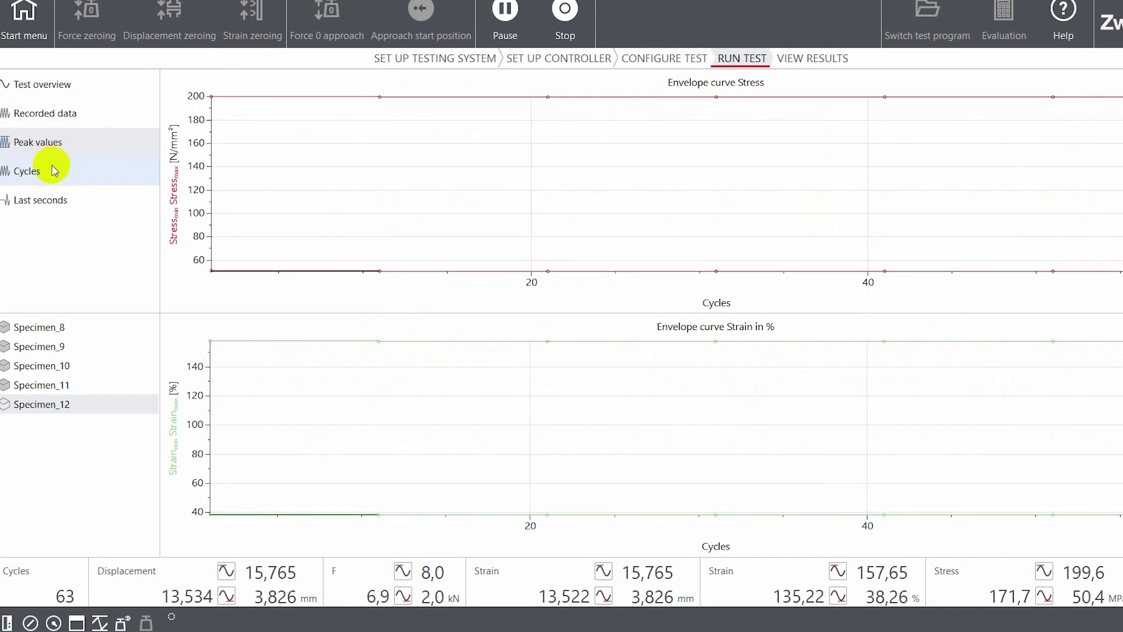
click(41, 84)
- Open the Force/Strain graph configuration and view its axes and curve settings
right_click(459, 182)
click(474, 266)
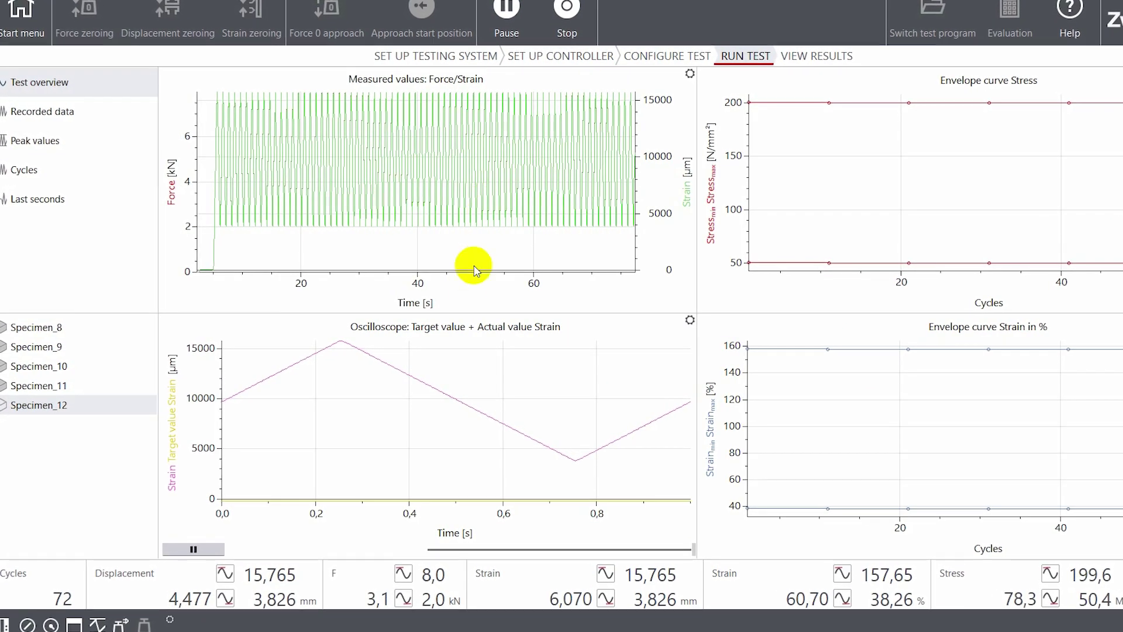
double_click(442, 388)
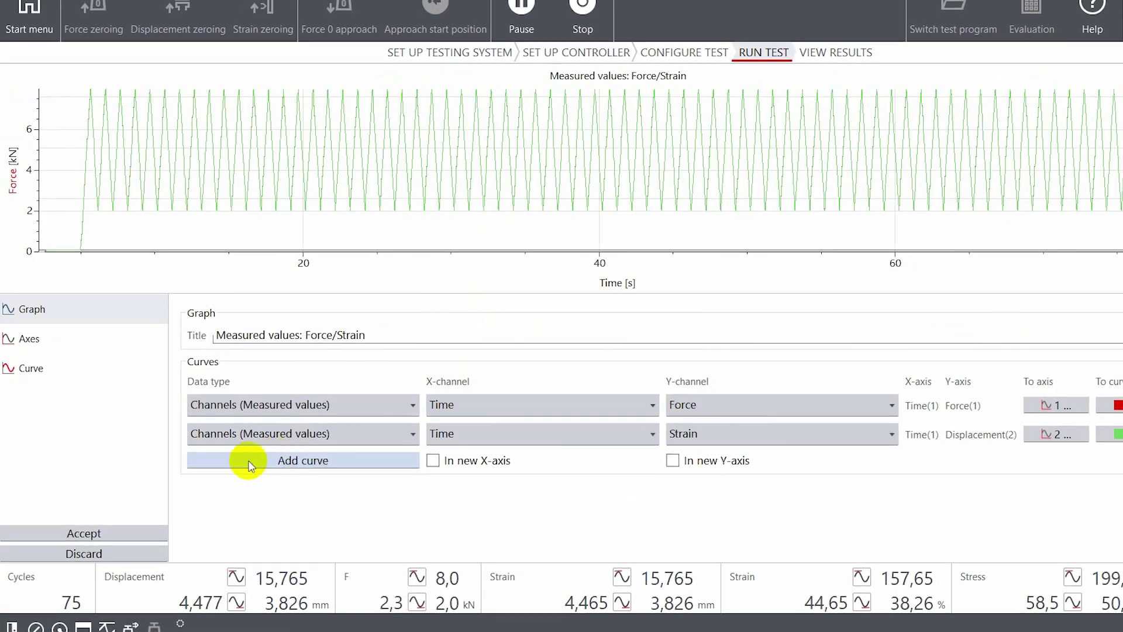
click(31, 339)
click(99, 369)
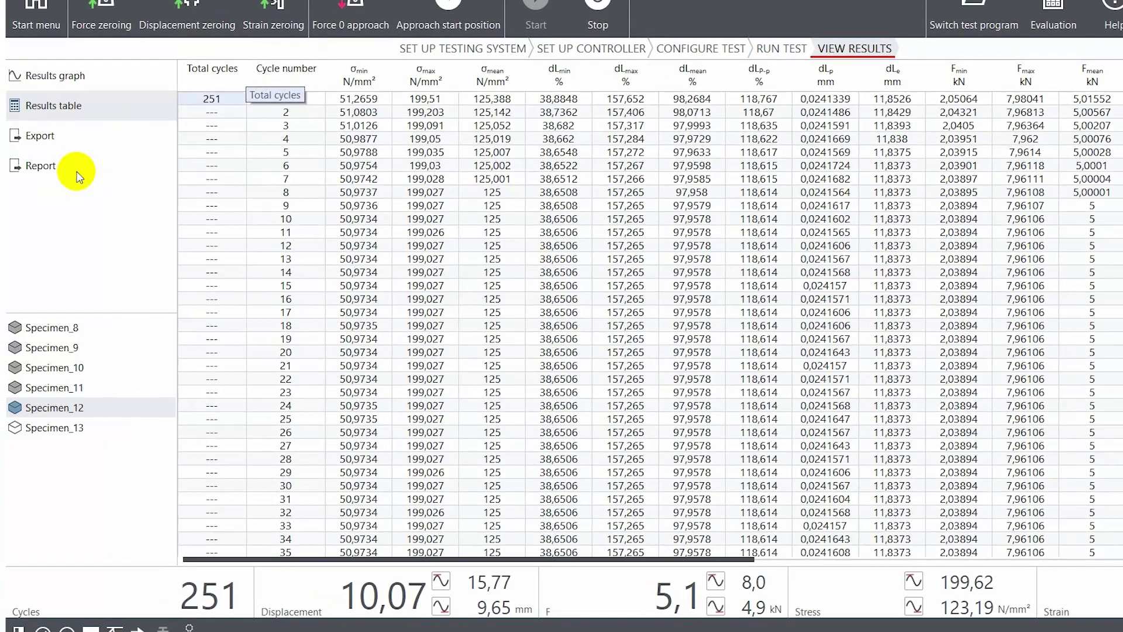
- Generate the PDF test report for Specimen_12 and view the data export settings
click(41, 165)
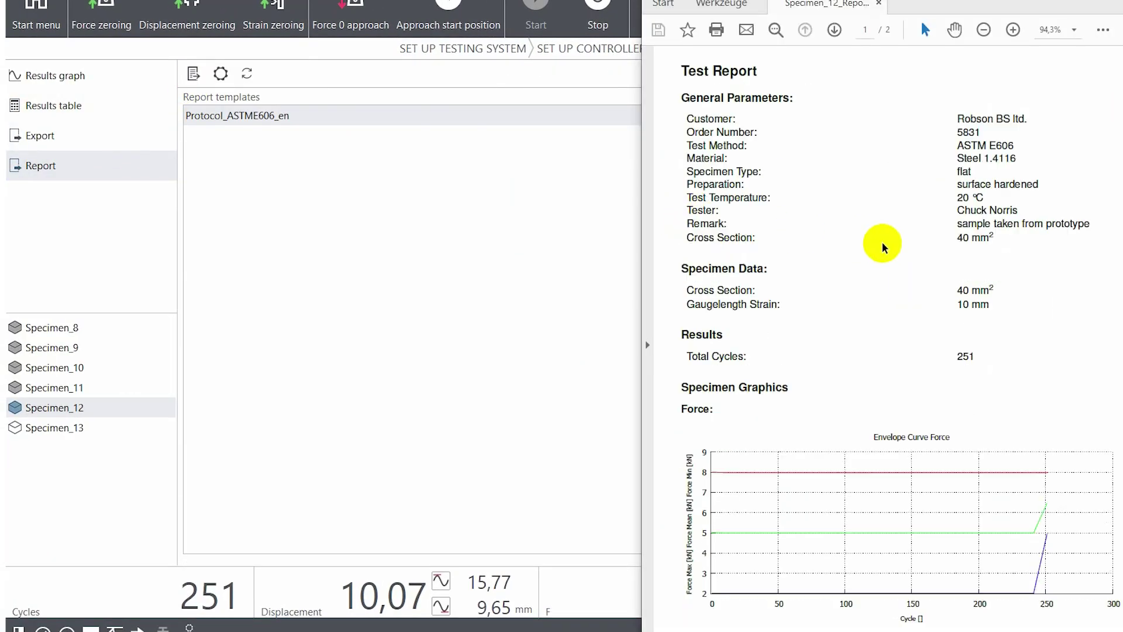
scroll(884, 248, down, 5)
scroll(883, 247, down, 5)
scroll(884, 248, down, 3)
click(62, 77)
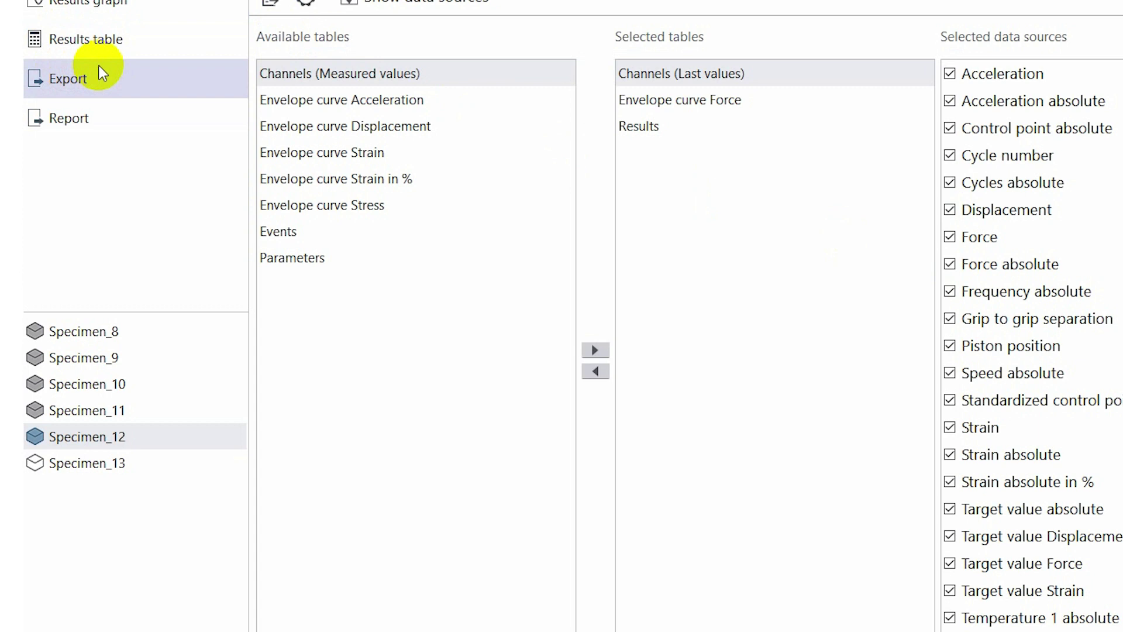